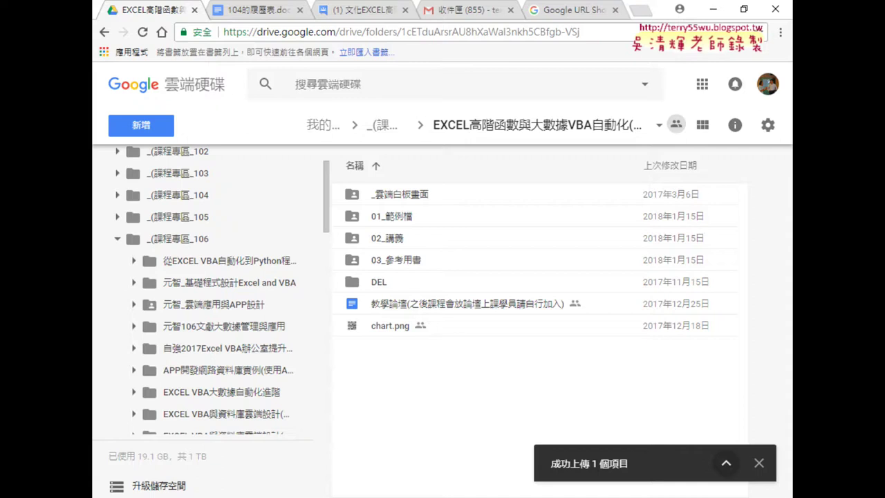
# Switch from the macro editor to the Excel worksheet window.
pyautogui.moveTo(446, 497)
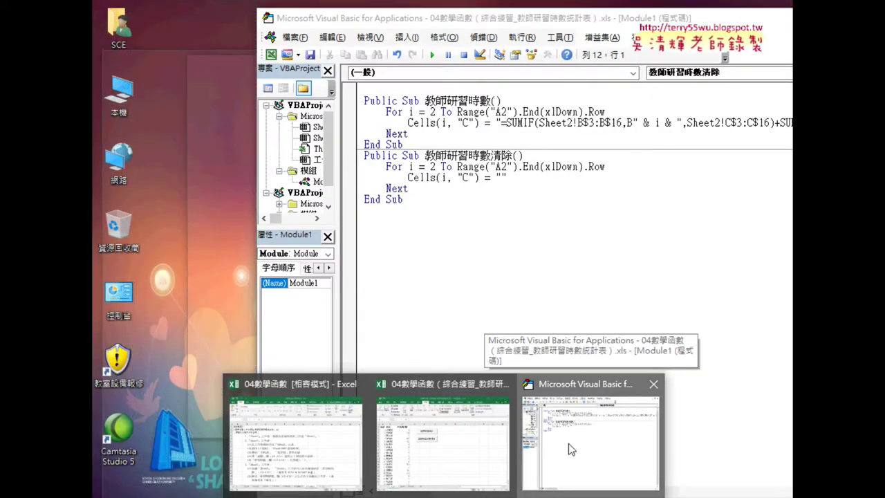
pyautogui.click(568, 443)
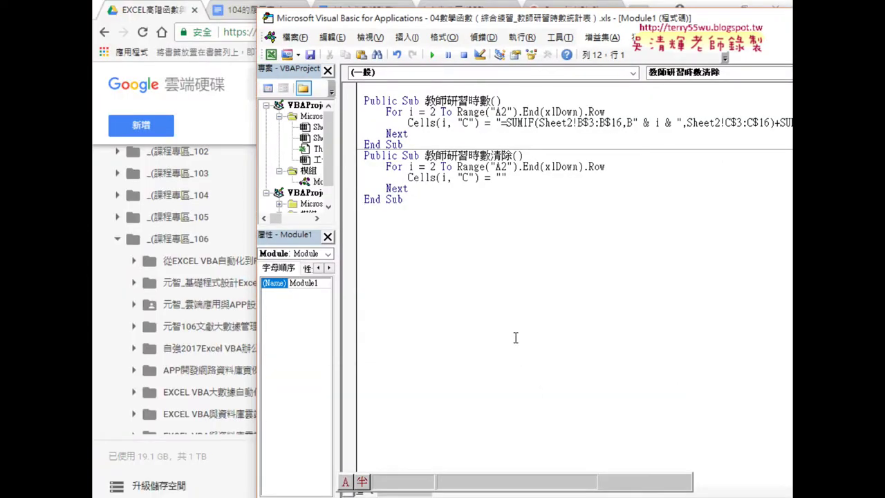
pyautogui.moveTo(433, 497)
pyautogui.click(433, 438)
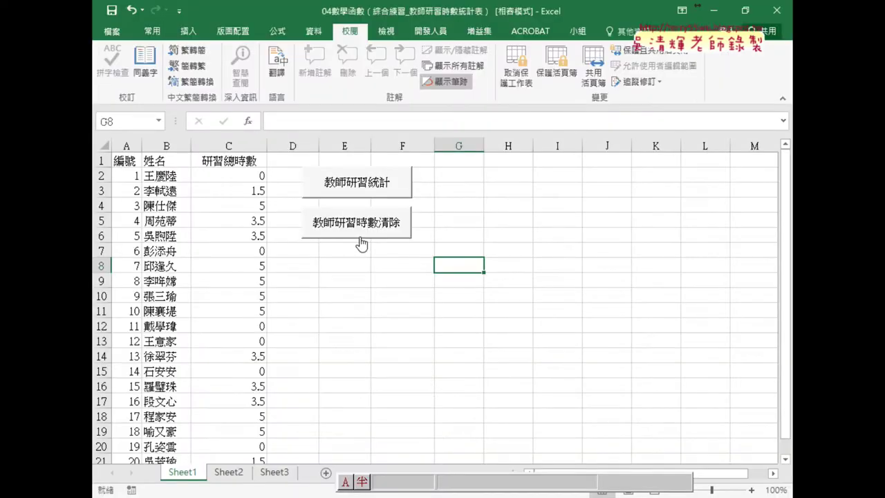
# Cancel Unprotect Sheet, then run the 教師研習時數清除 macro button, hitting error 1004.
pyautogui.click(522, 82)
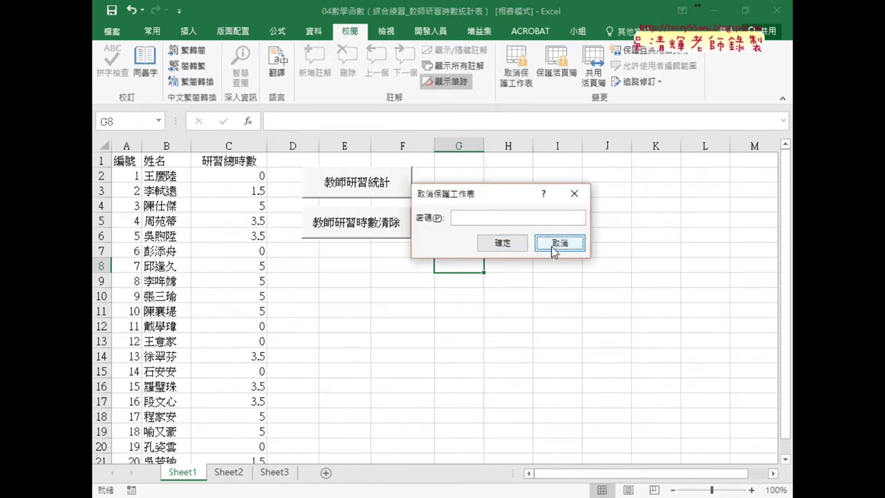
pyautogui.click(559, 242)
pyautogui.click(507, 252)
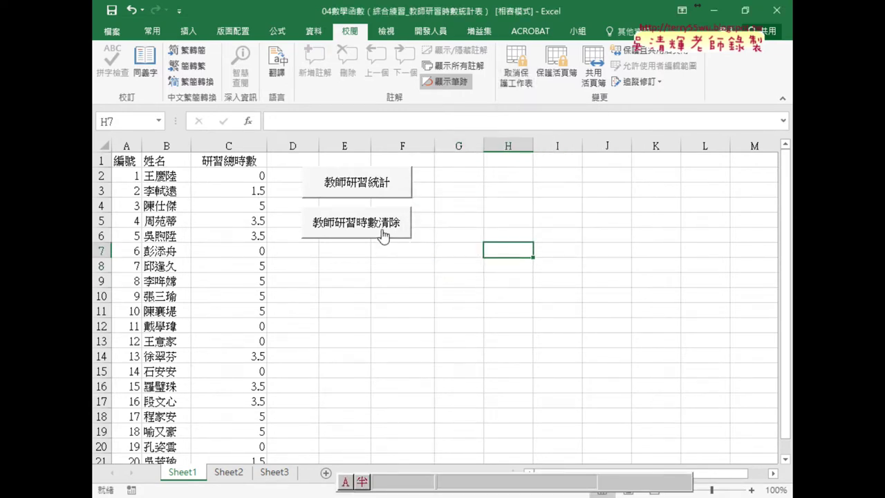
pyautogui.click(384, 236)
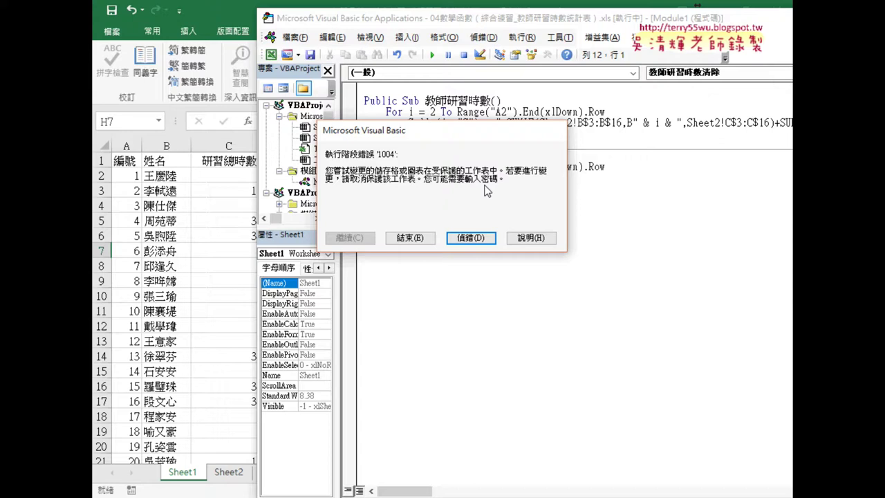
# Debug the 1004 error and narrow the editor to check column C on the worksheet.
pyautogui.click(471, 237)
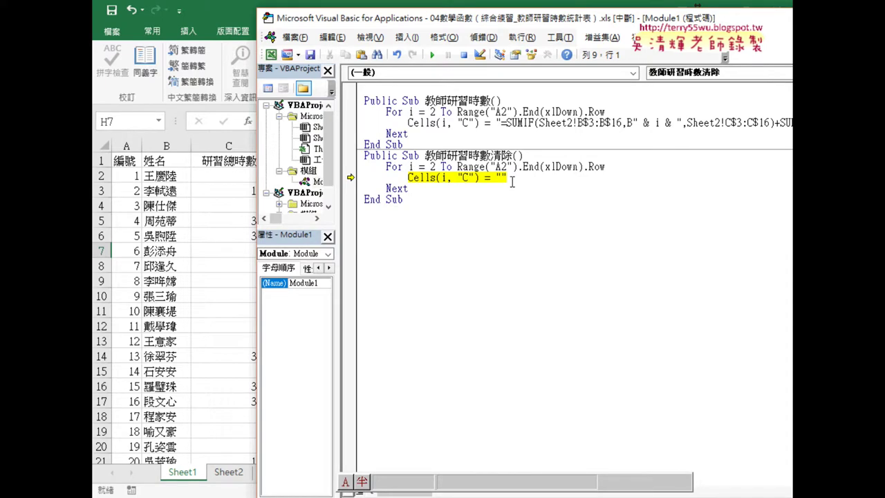
pyautogui.moveTo(257, 182); pyautogui.dragTo(312, 178)
pyautogui.moveTo(477, 178)
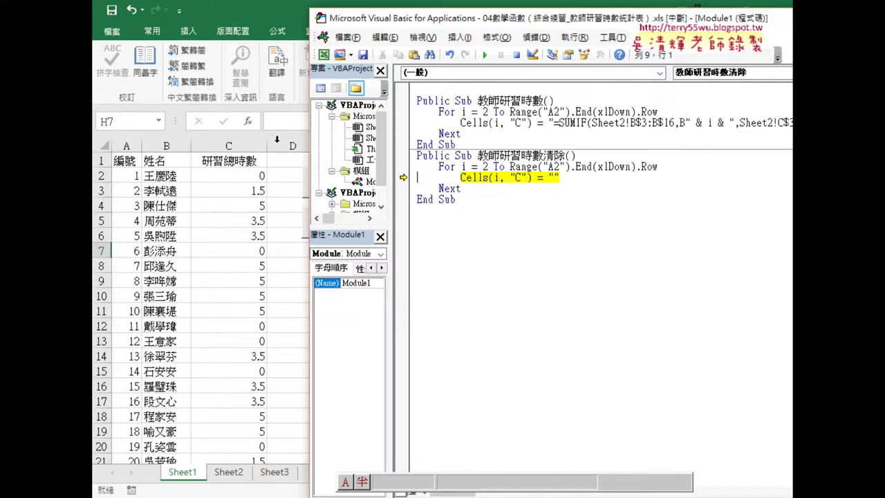
pyautogui.click(285, 264)
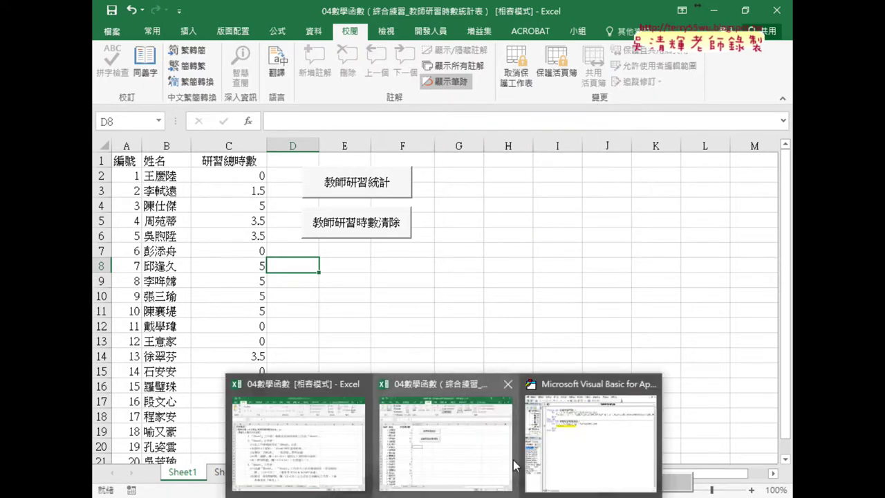
# Insert a blank indented line below the clearing macro's Sub header.
pyautogui.click(568, 443)
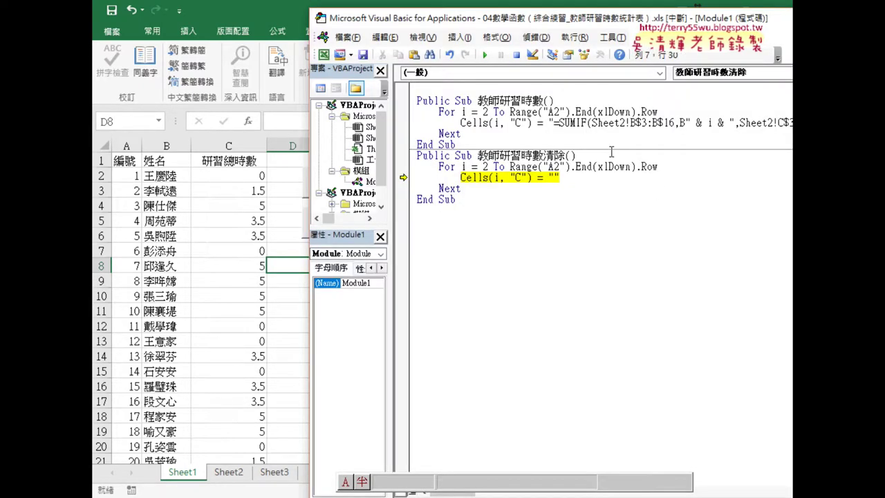
pyautogui.press('Return')
pyautogui.press('Tab')
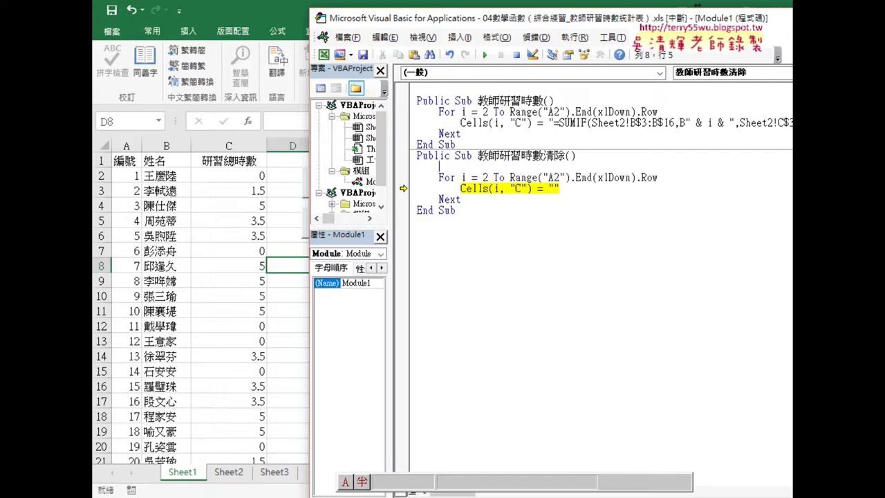
# Type activesheet on the new first line of the clearing macro.
pyautogui.write('a')
pyautogui.write('ctive')
pyautogui.write('sheet')
pyautogui.moveTo(503, 166); pyautogui.dragTo(473, 166)
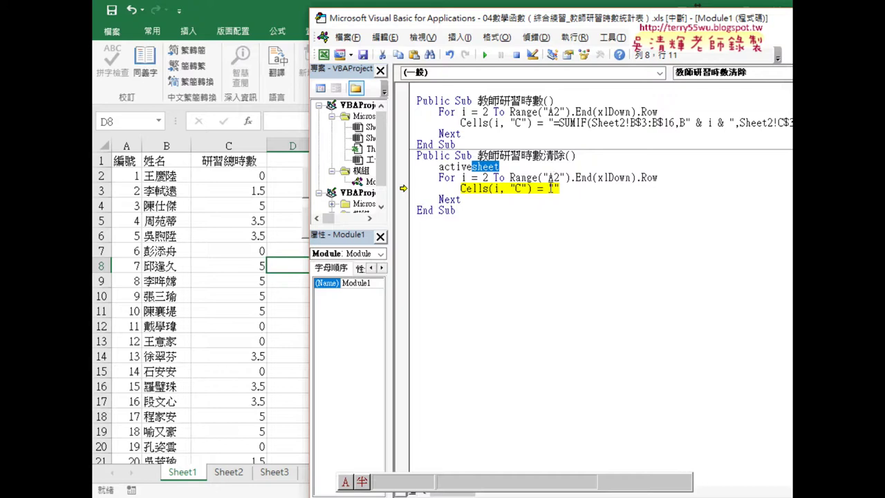
pyautogui.click(524, 166)
pyautogui.write('.')
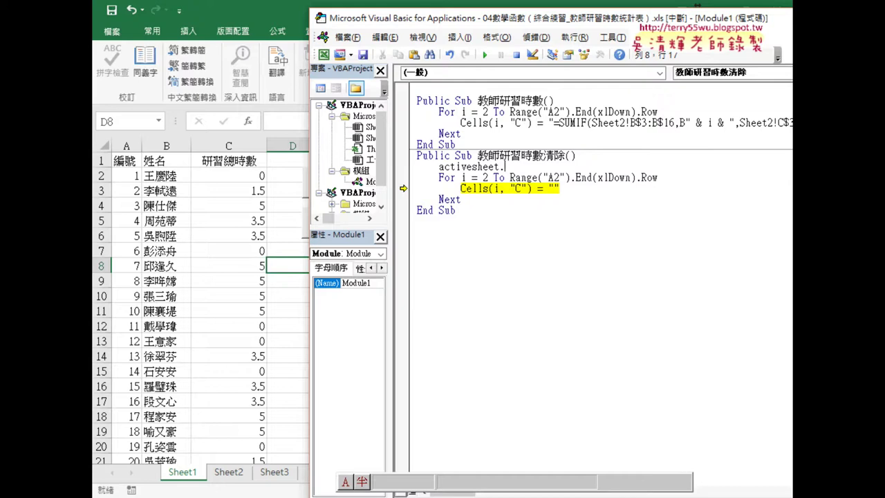
pyautogui.write('unprotect')
pyautogui.write('(')
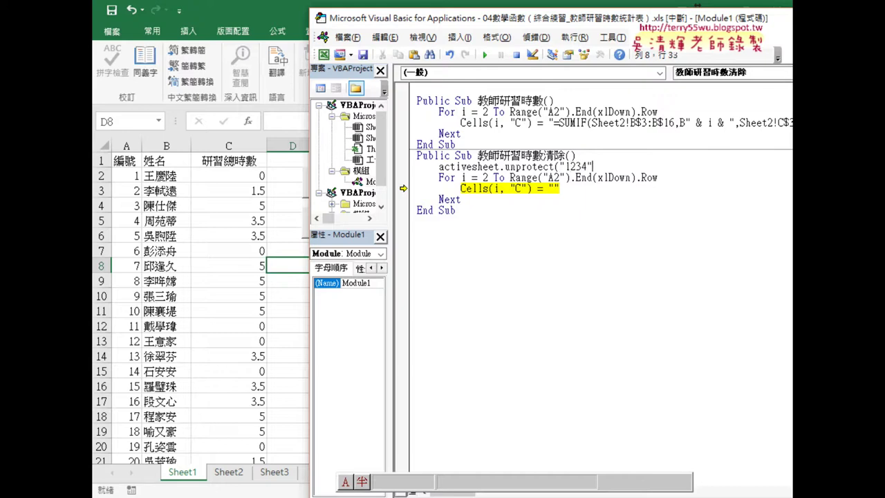
pyautogui.write(')')
pyautogui.moveTo(505, 167); pyautogui.dragTo(557, 167)
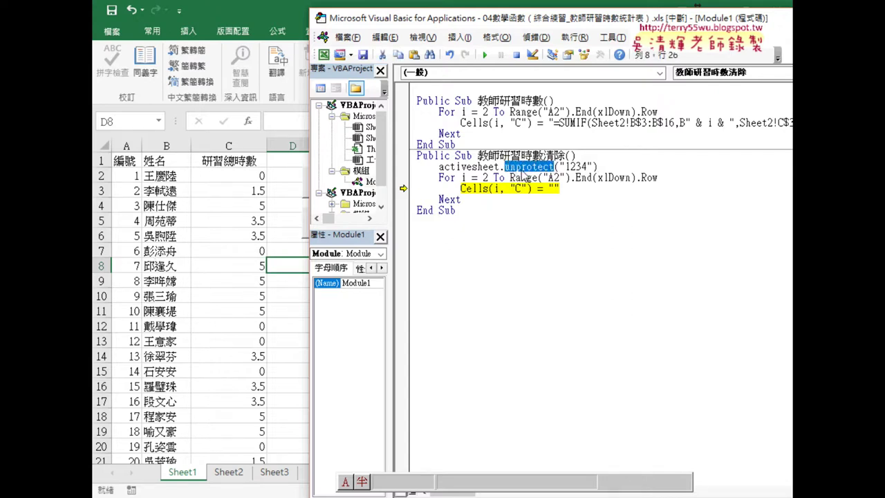
pyautogui.moveTo(599, 167); pyautogui.dragTo(555, 167)
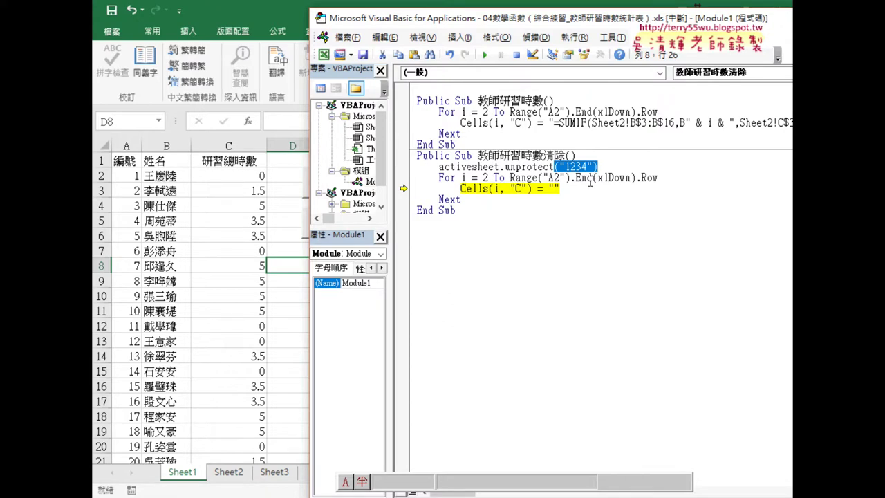
pyautogui.click(440, 167)
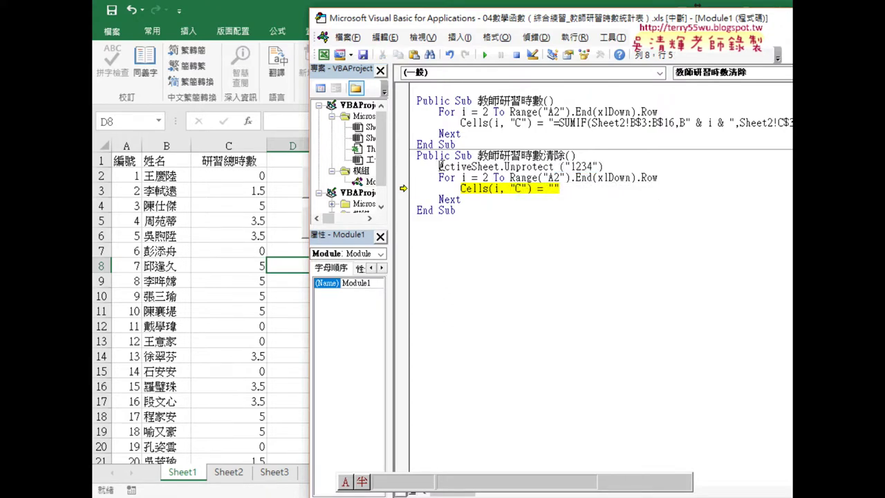
pyautogui.click(506, 166)
# Add a blank line after the loop's Next.
pyautogui.click(476, 200)
pyautogui.press('Return')
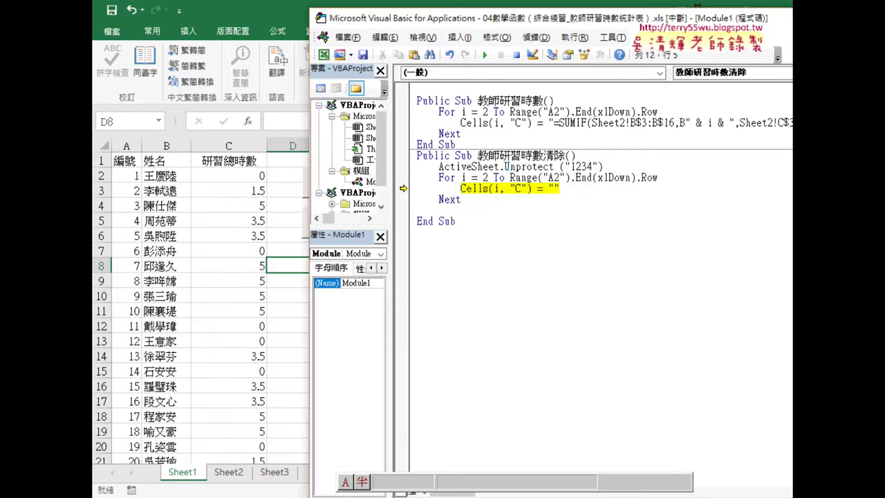
pyautogui.click(444, 199)
pyautogui.moveTo(438, 166); pyautogui.dragTo(608, 166)
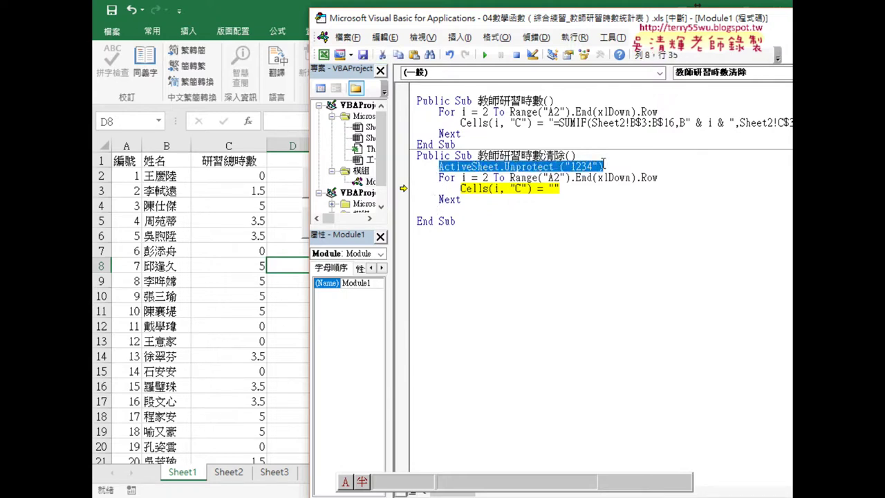
pyautogui.click(440, 209)
pyautogui.click(451, 178)
pyautogui.click(450, 199)
pyautogui.click(451, 178)
pyautogui.click(450, 199)
pyautogui.click(451, 178)
pyautogui.click(450, 199)
pyautogui.click(451, 179)
pyautogui.click(450, 199)
pyautogui.click(451, 178)
pyautogui.click(447, 211)
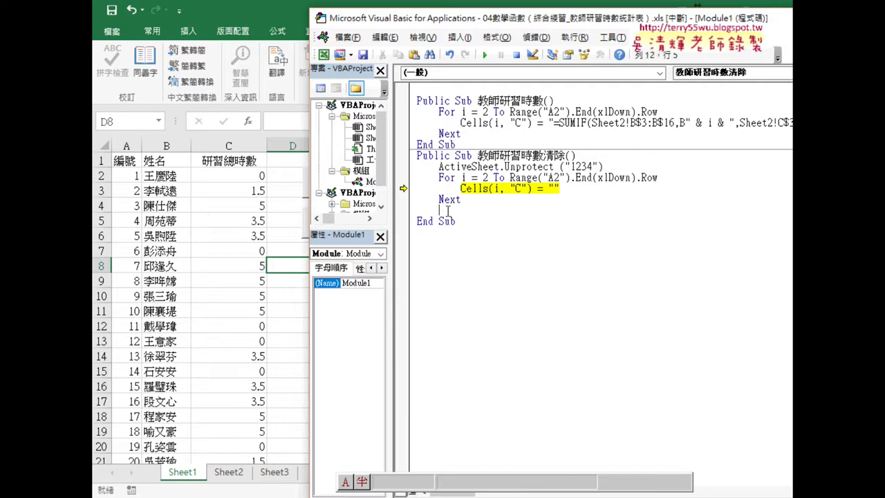
pyautogui.moveTo(439, 166); pyautogui.dragTo(603, 168)
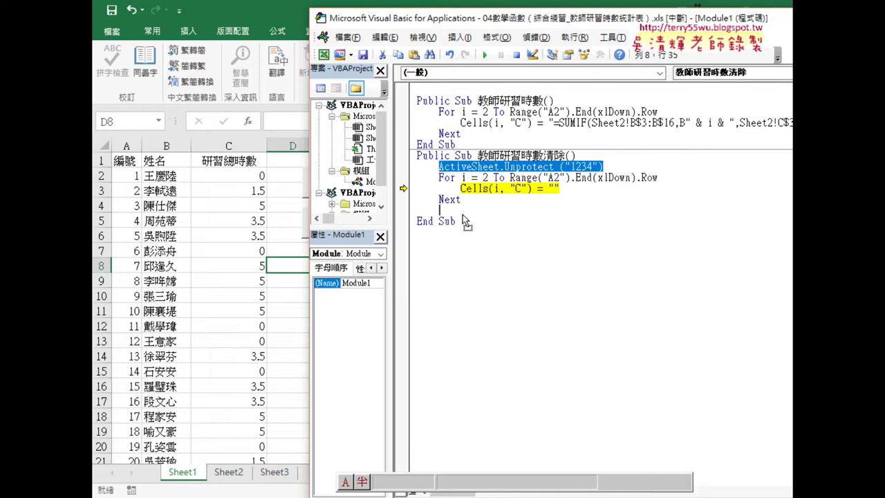
pyautogui.moveTo(463, 215); pyautogui.dragTo(462, 215)
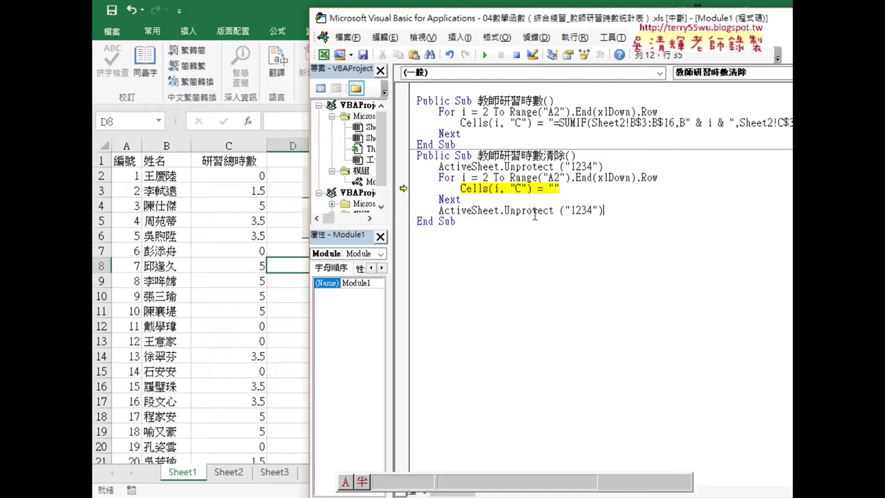
pyautogui.moveTo(505, 210); pyautogui.dragTo(517, 210)
pyautogui.press('Delete')
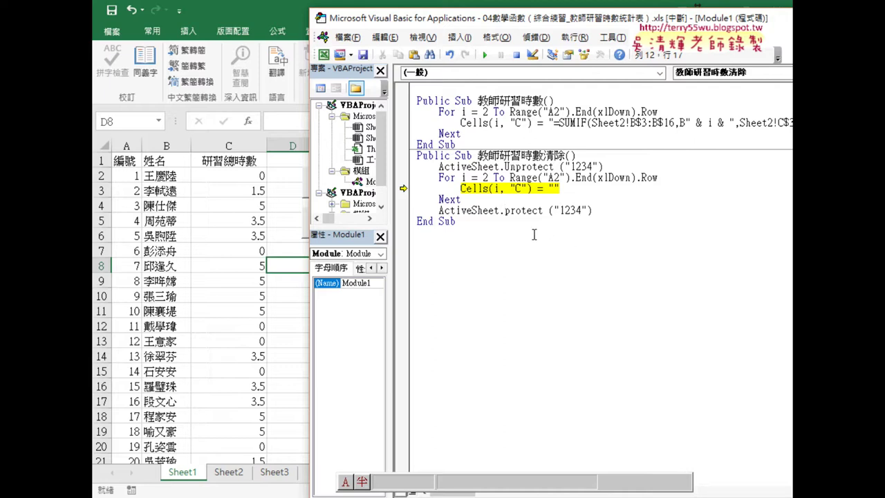
pyautogui.click(532, 188)
pyautogui.moveTo(462, 199); pyautogui.dragTo(401, 181)
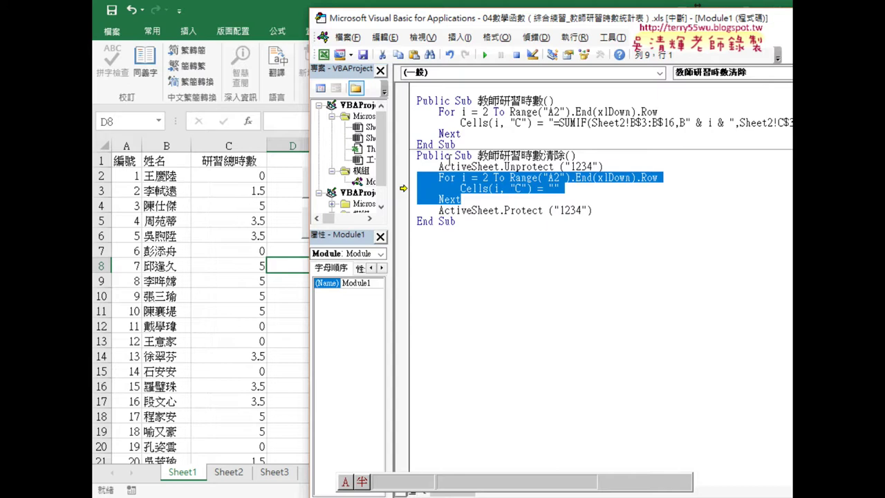
pyautogui.click(419, 159)
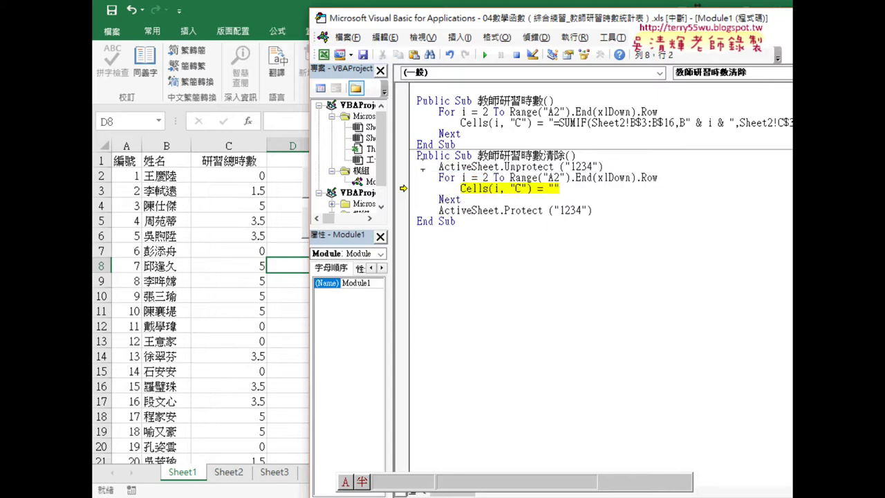
pyautogui.moveTo(417, 158); pyautogui.dragTo(589, 158)
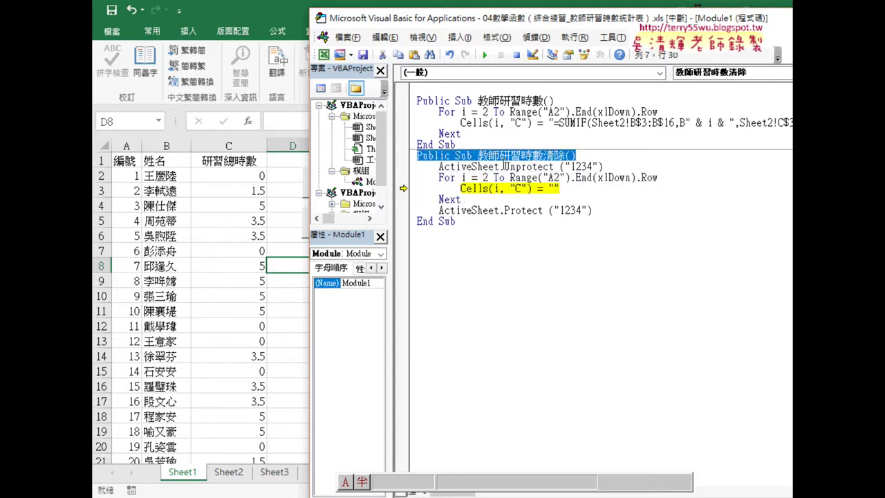
pyautogui.click(418, 167)
pyautogui.moveTo(417, 166); pyautogui.dragTo(603, 167)
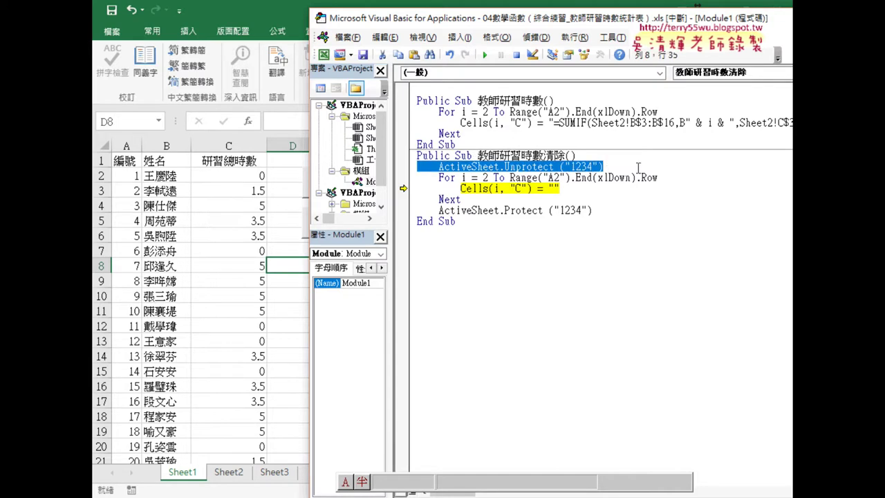
pyautogui.click(456, 221)
pyautogui.moveTo(489, 201); pyautogui.dragTo(408, 182)
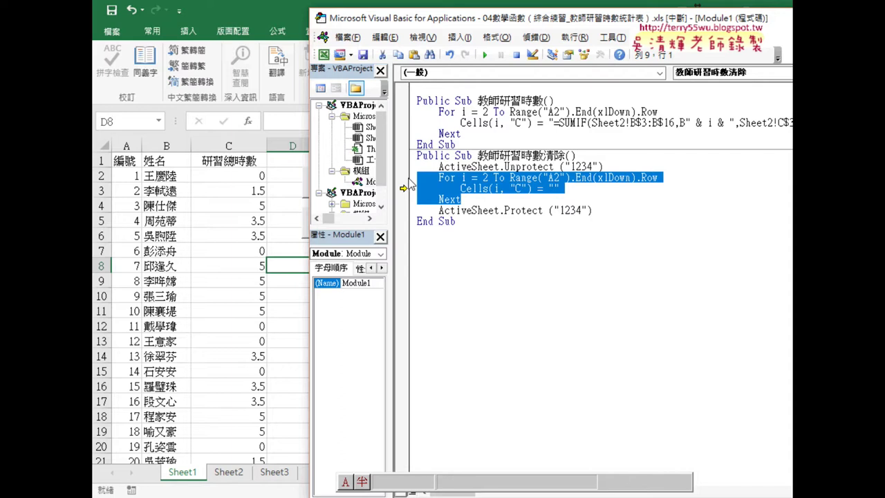
pyautogui.click(412, 184)
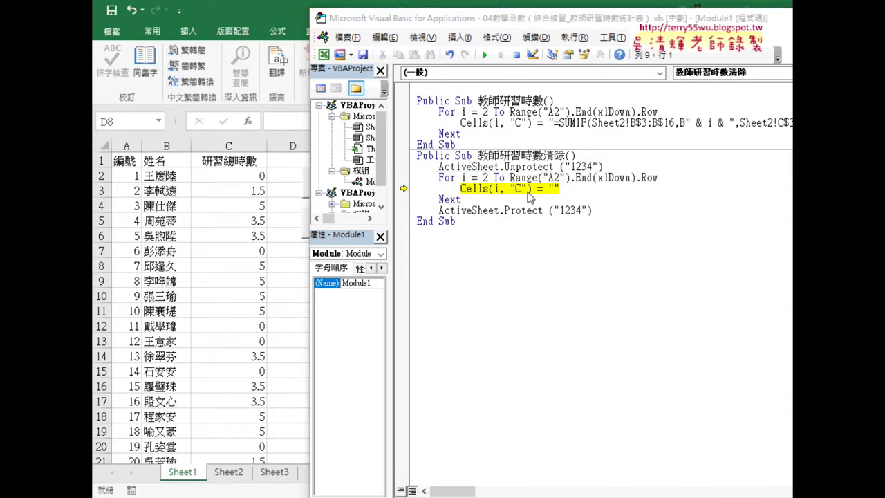
pyautogui.click(484, 57)
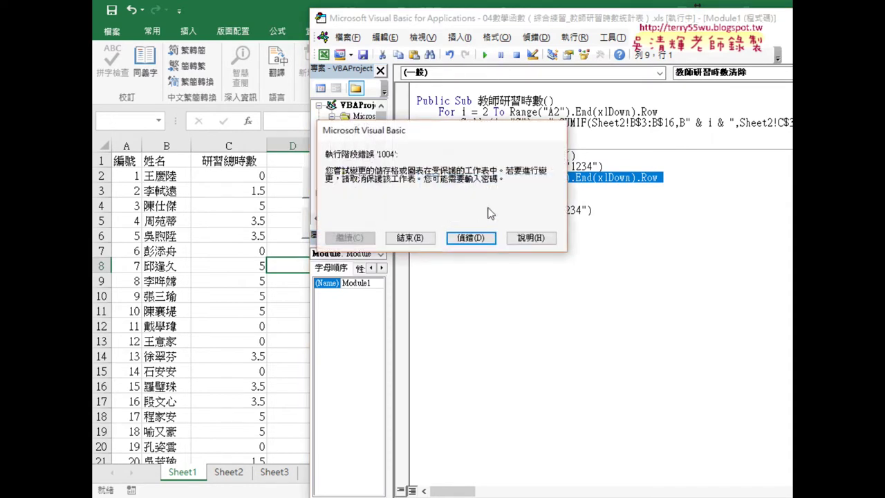
# Debug the 1004 error and move the execution point back to the ActiveSheet.Unprotect line.
pyautogui.click(459, 238)
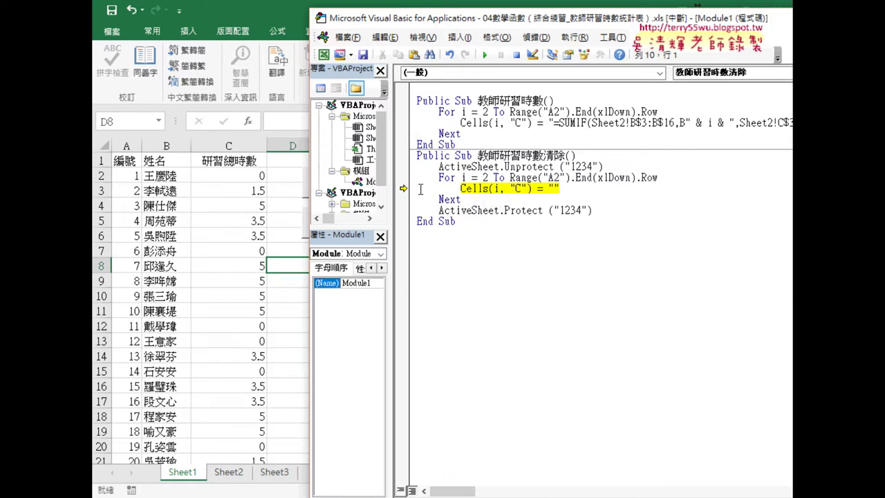
pyautogui.moveTo(439, 166); pyautogui.dragTo(608, 166)
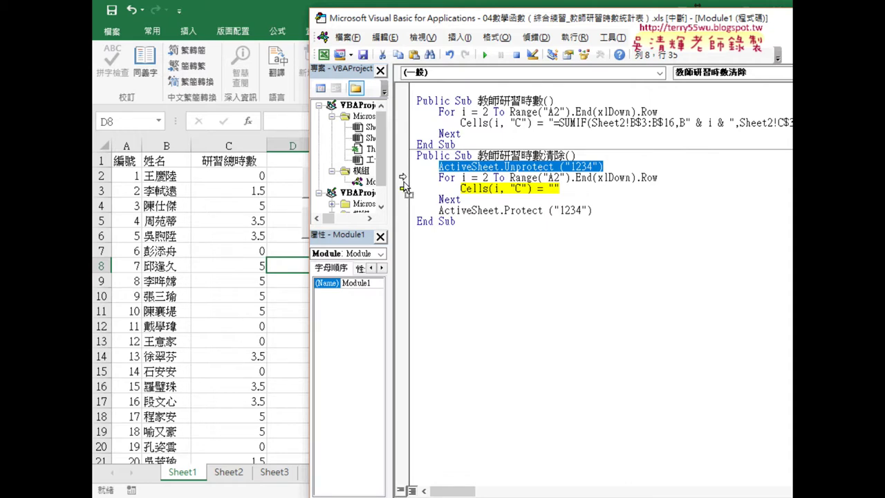
pyautogui.moveTo(403, 186); pyautogui.dragTo(408, 166)
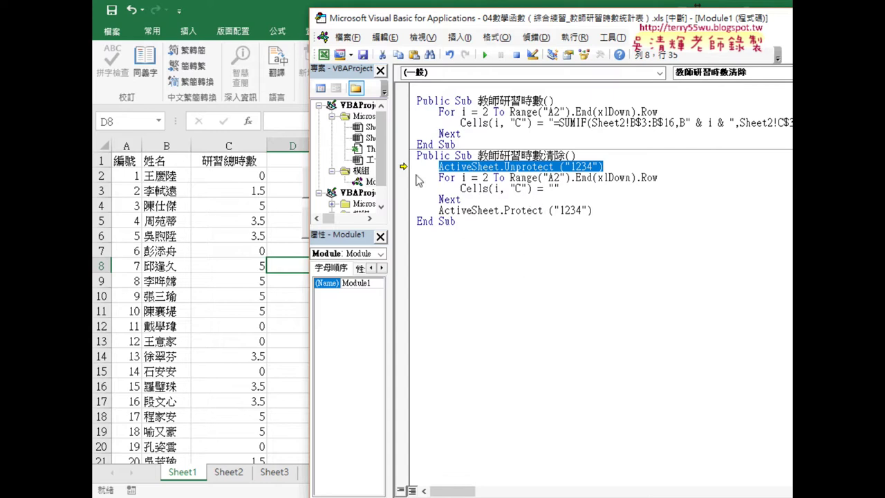
# Step over ActiveSheet.Unprotect with F8 and move the editor aside to view column C.
pyautogui.click(457, 178)
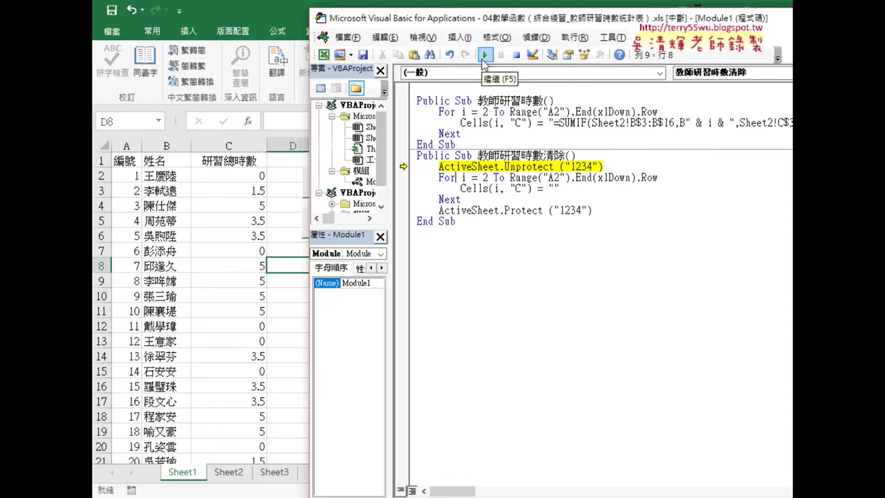
pyautogui.moveTo(492, 23); pyautogui.dragTo(413, 146)
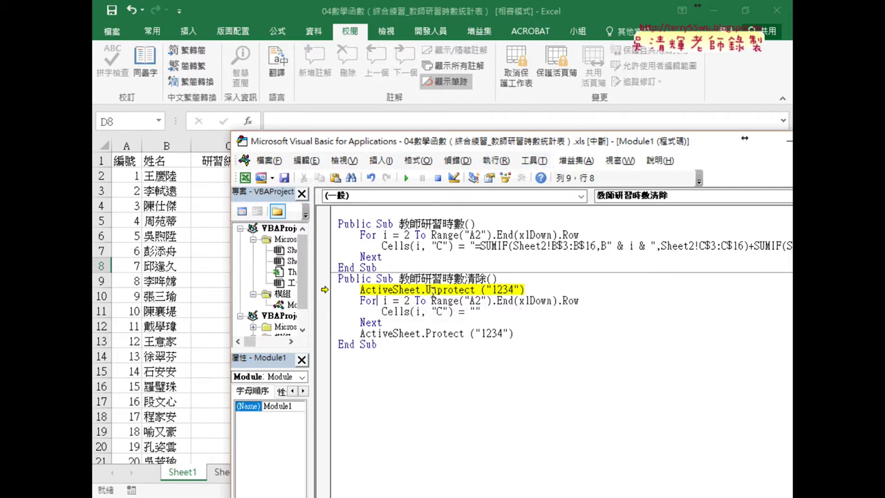
pyautogui.press('F8')
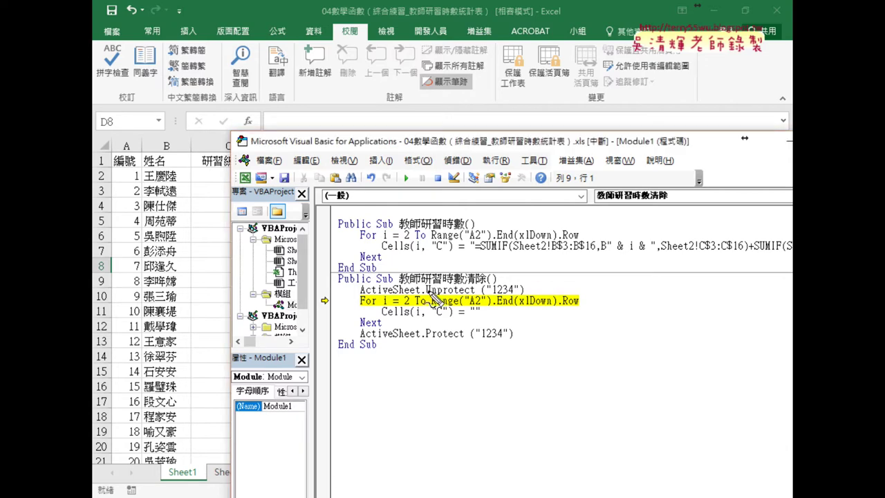
pyautogui.moveTo(501, 102); pyautogui.dragTo(520, 109)
pyautogui.moveTo(475, 146); pyautogui.dragTo(553, 142)
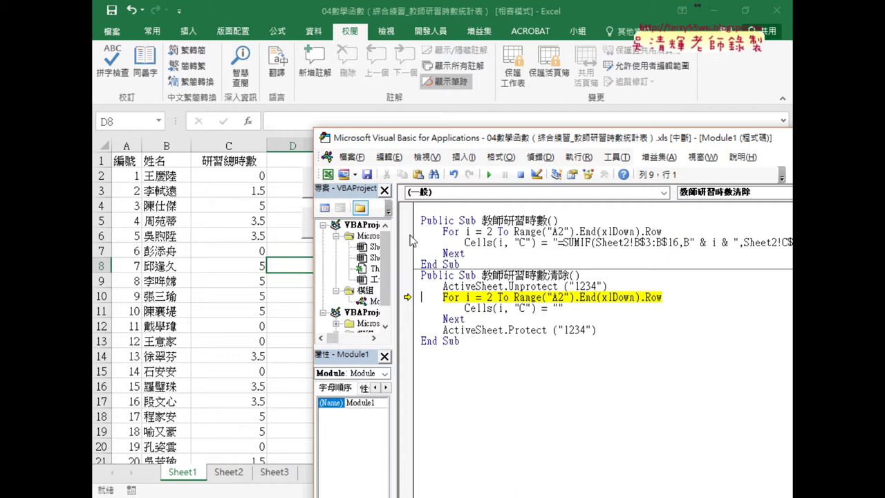
# Step through the loop clearing C4 to C7, then breakpoint ActiveSheet.Protect and continue.
pyautogui.press('F8')
pyautogui.press('F8')
pyautogui.press('F8')
pyautogui.press('F8')
pyautogui.press('F8')
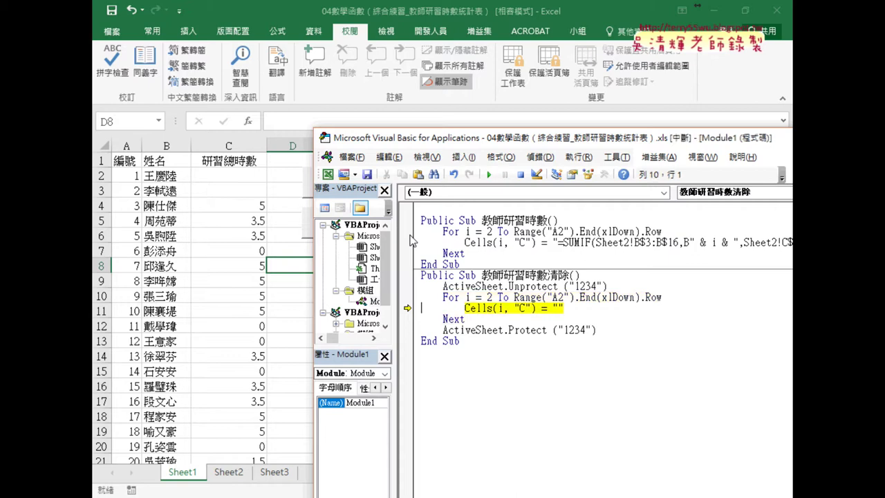
pyautogui.press('F8')
pyautogui.press('F8')
pyautogui.press('F8')
pyautogui.press('F8')
pyautogui.press('F8')
pyautogui.press('F8')
pyautogui.press('F8')
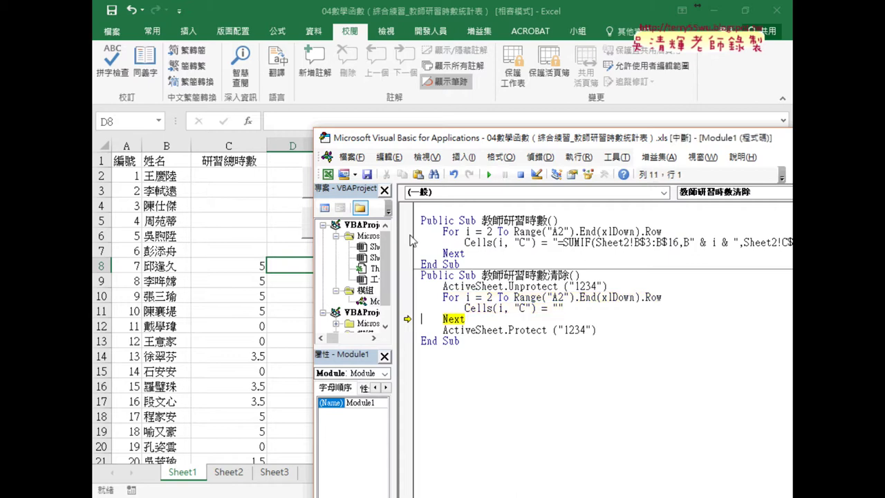
pyautogui.press('F8')
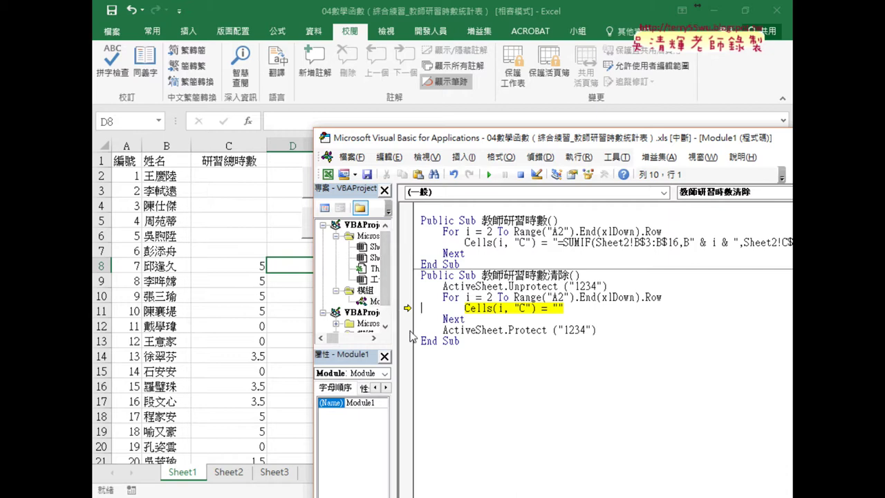
pyautogui.click(407, 330)
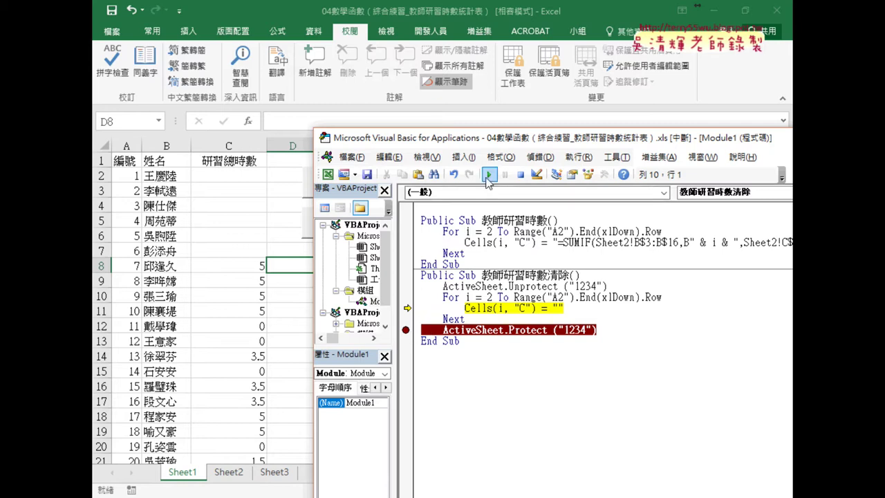
pyautogui.click(488, 175)
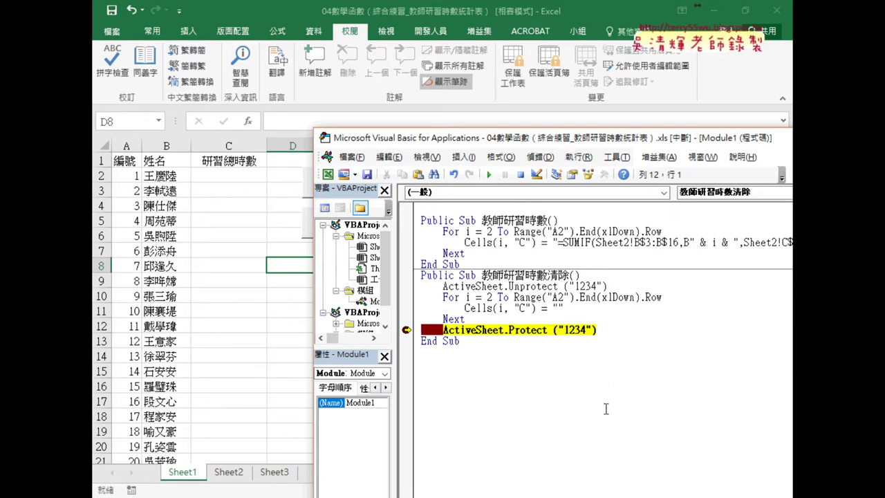
pyautogui.press('F8')
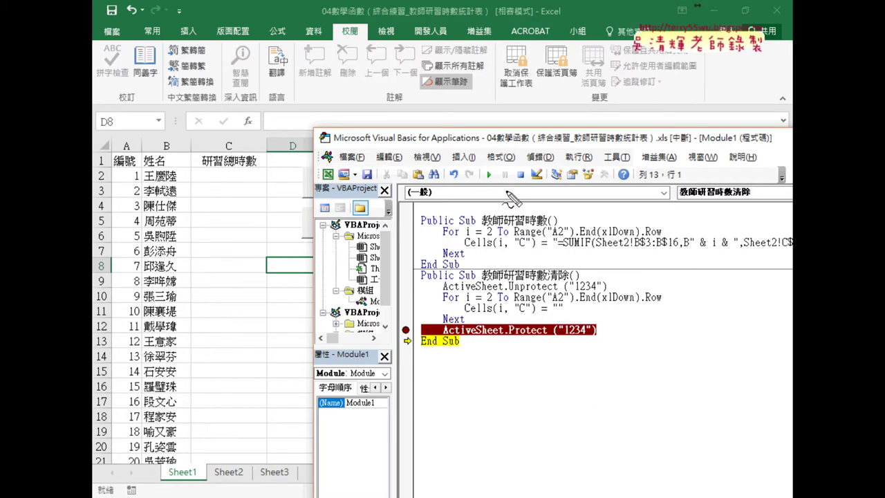
pyautogui.moveTo(517, 104)
pyautogui.mouseDown()
pyautogui.moveTo(533, 50)
pyautogui.moveTo(518, 103)
pyautogui.mouseUp()
pyautogui.moveTo(469, 339); pyautogui.dragTo(608, 337)
pyautogui.moveTo(475, 293); pyautogui.dragTo(597, 291)
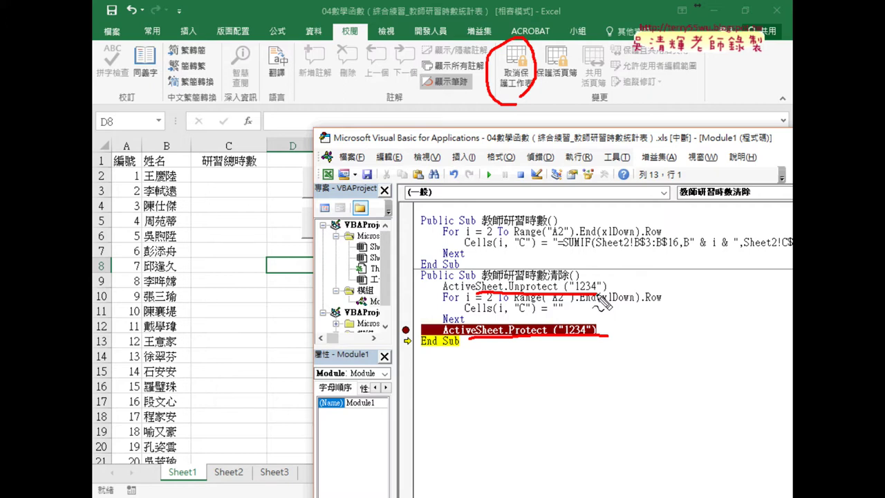
# Switch over to the browser showing the 'VBA 保護工作表' Google results.
pyautogui.press('Escape')
pyautogui.moveTo(597, 295)
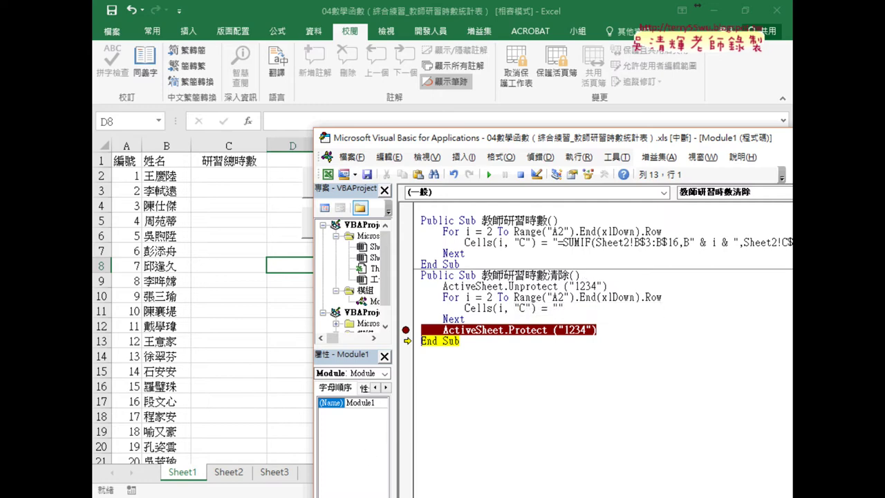
pyautogui.click(322, 475)
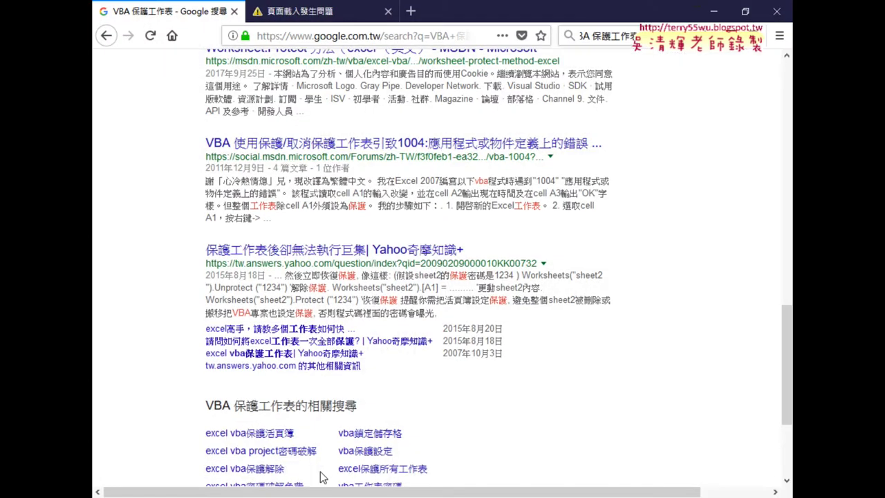
# Browse the 'VBA 保護工作表' results, highlighting 保護工作表 in the query and 'EXCEL VBA與' in a snippet.
pyautogui.scroll(10, 413, 297)
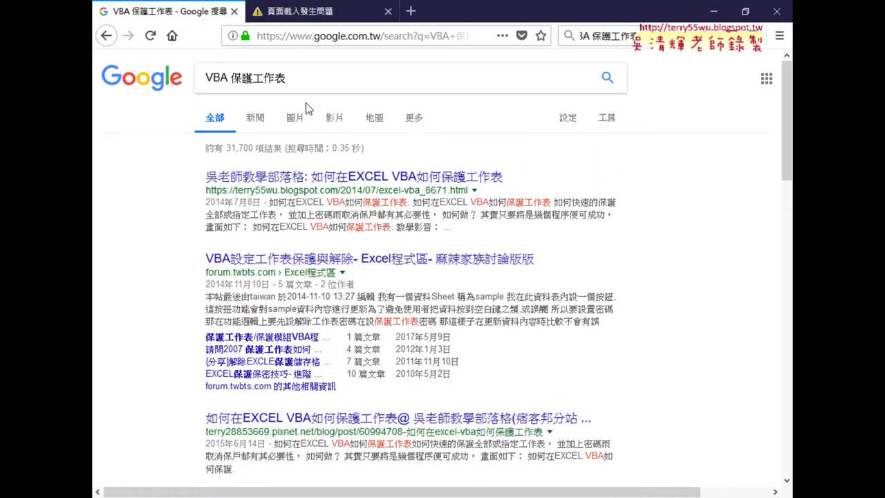
pyautogui.doubleClick(219, 79)
pyautogui.moveTo(229, 78); pyautogui.dragTo(336, 77)
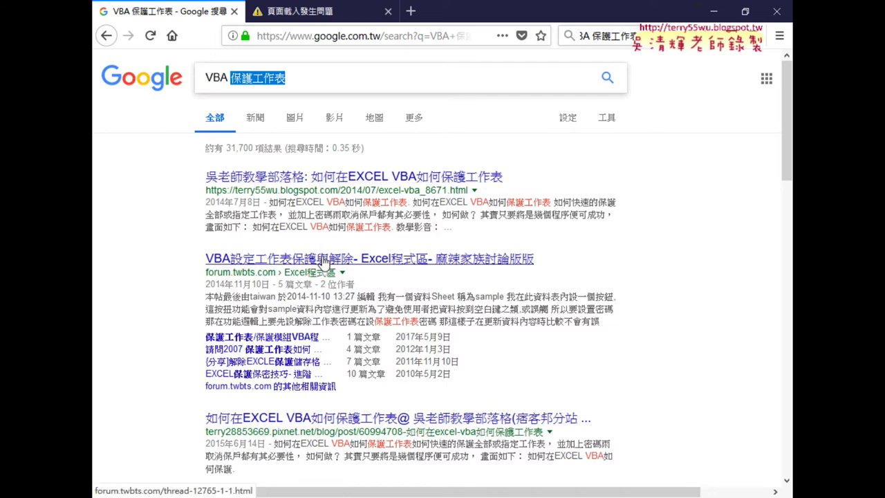
pyautogui.scroll(-2, 325, 265)
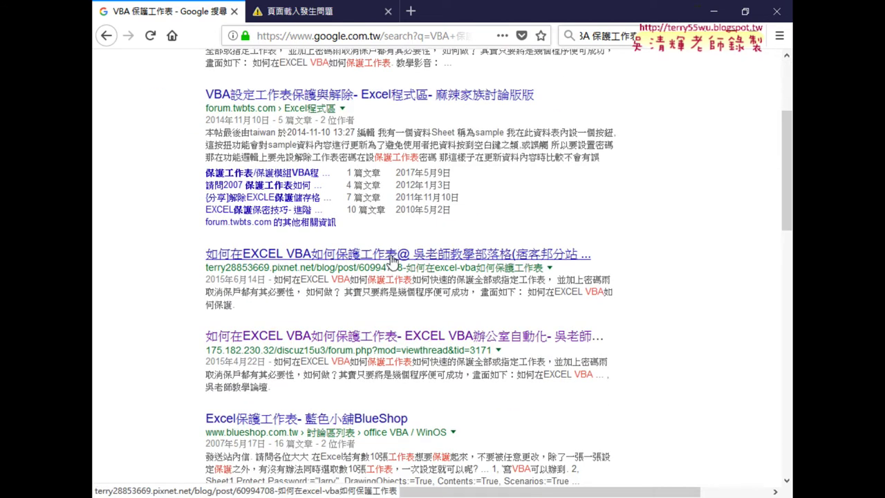
pyautogui.scroll(-1, 392, 258)
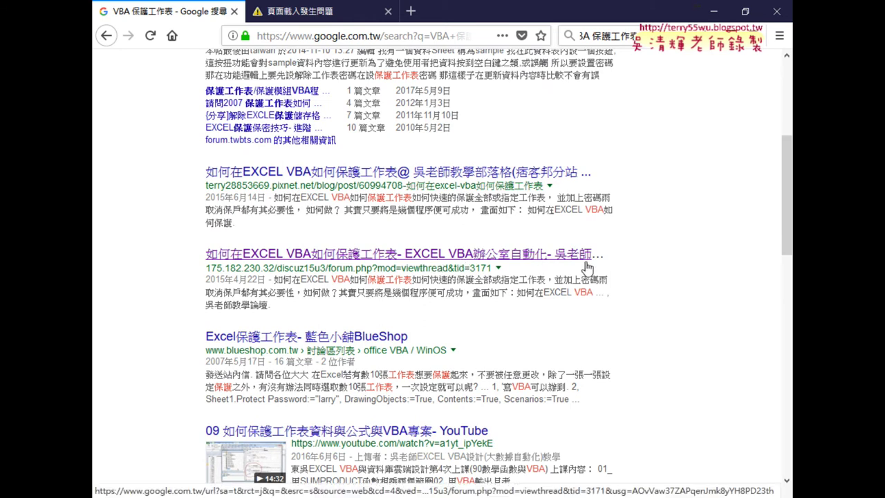
pyautogui.scroll(-1, 371, 258)
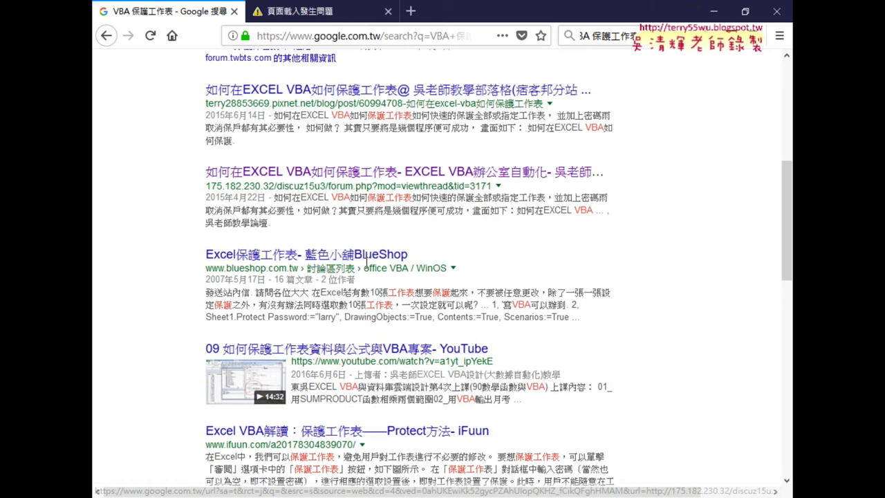
pyautogui.scroll(-2, 357, 263)
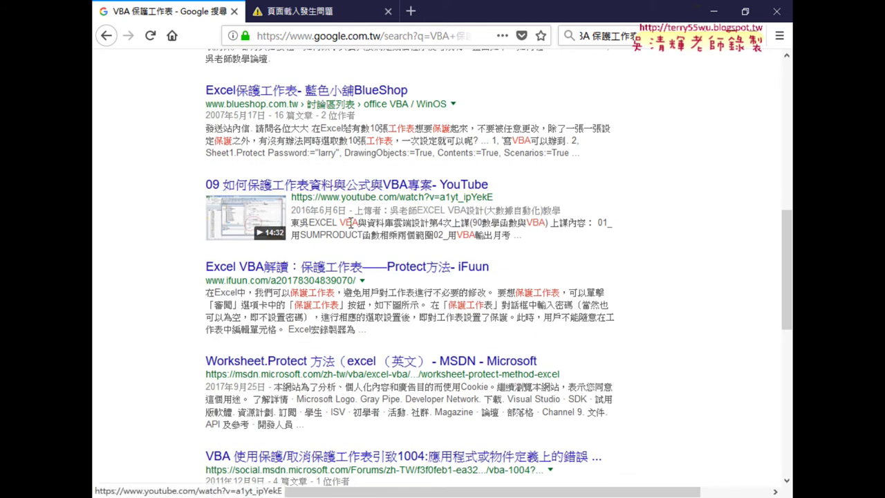
pyautogui.moveTo(315, 223); pyautogui.dragTo(367, 223)
# Finish scanning the results and minimise the browser to return to the VBA editor.
pyautogui.scroll(-4, 578, 268)
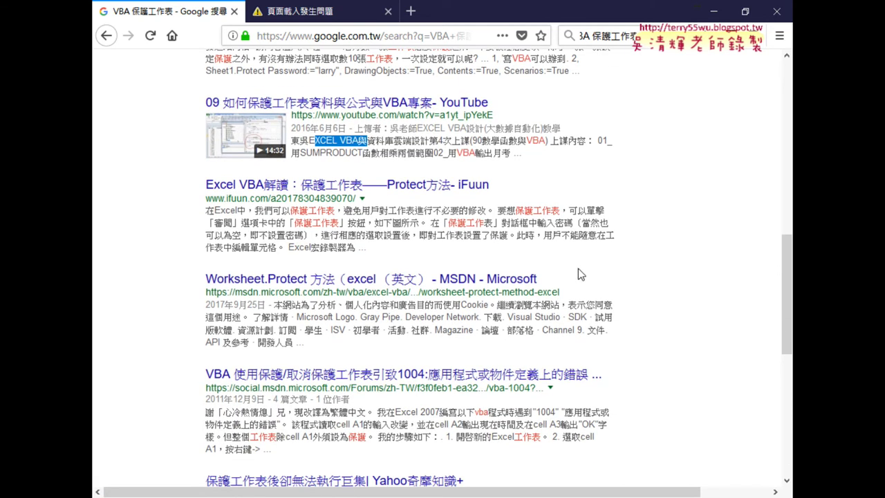
pyautogui.scroll(2, 565, 260)
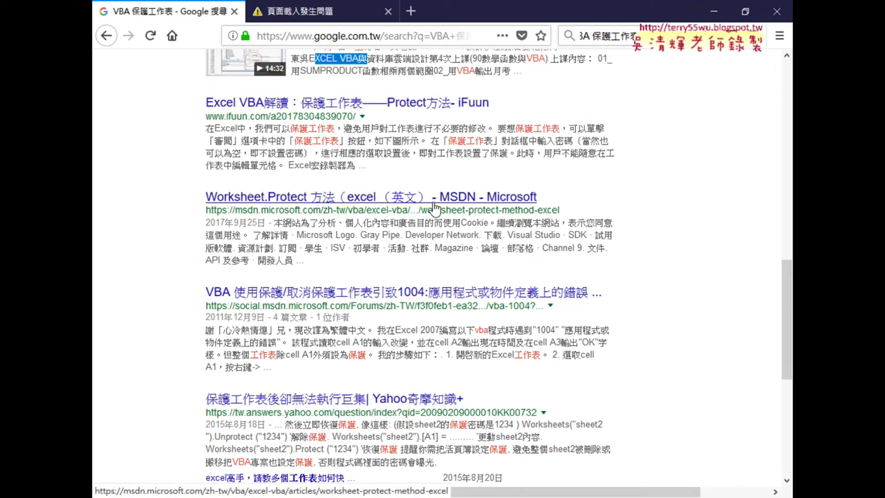
pyautogui.click(714, 11)
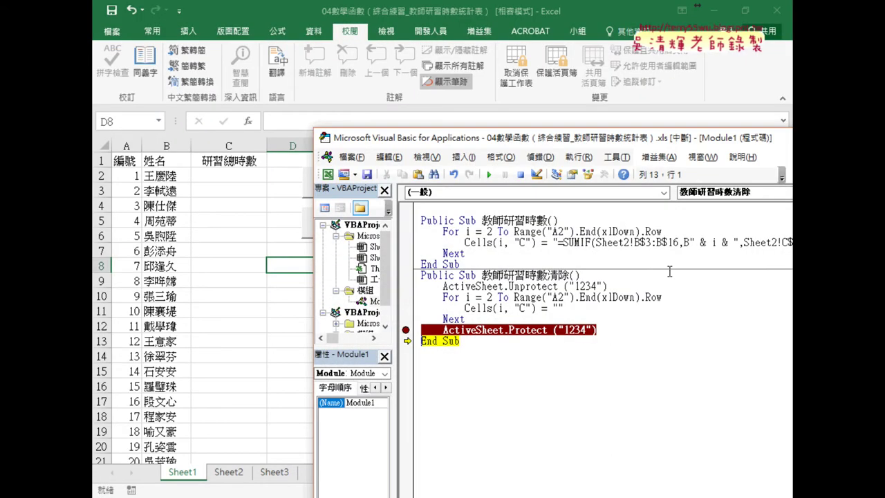
# Finish the paused macro run, clear the ActiveSheet.Protect breakpoint, and move the editor window up-left.
pyautogui.press('F8')
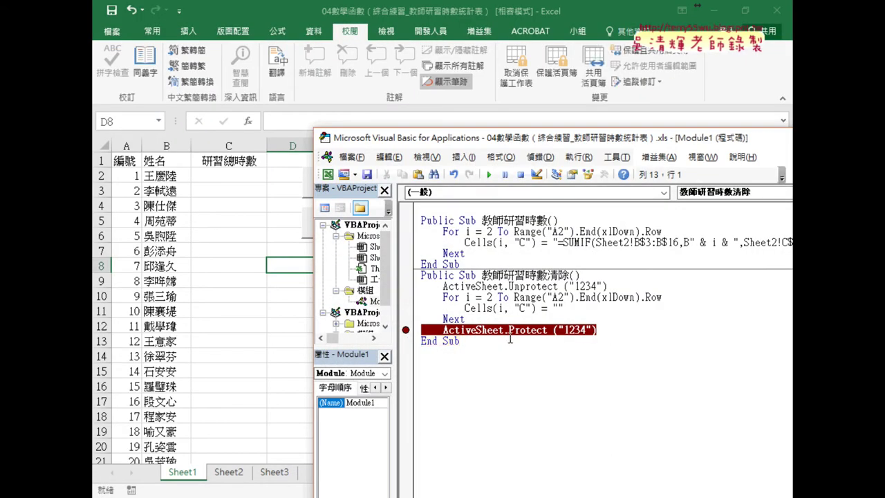
pyautogui.click(408, 331)
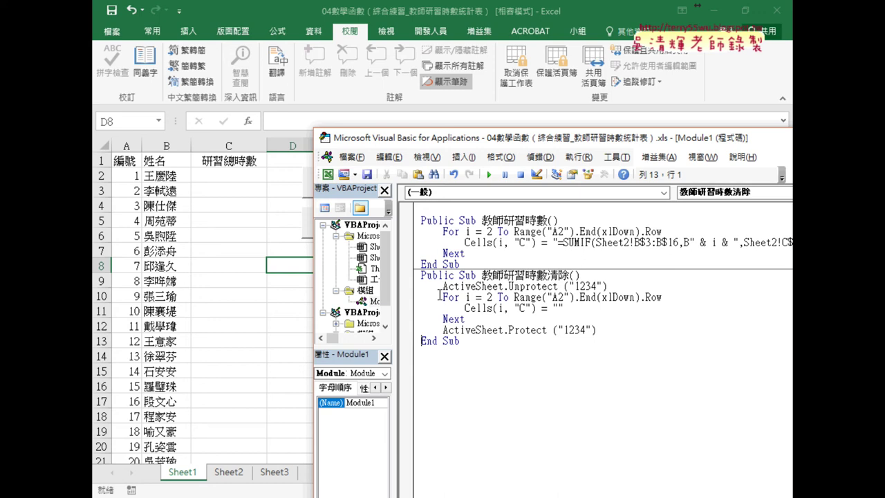
pyautogui.moveTo(527, 139); pyautogui.dragTo(443, 114)
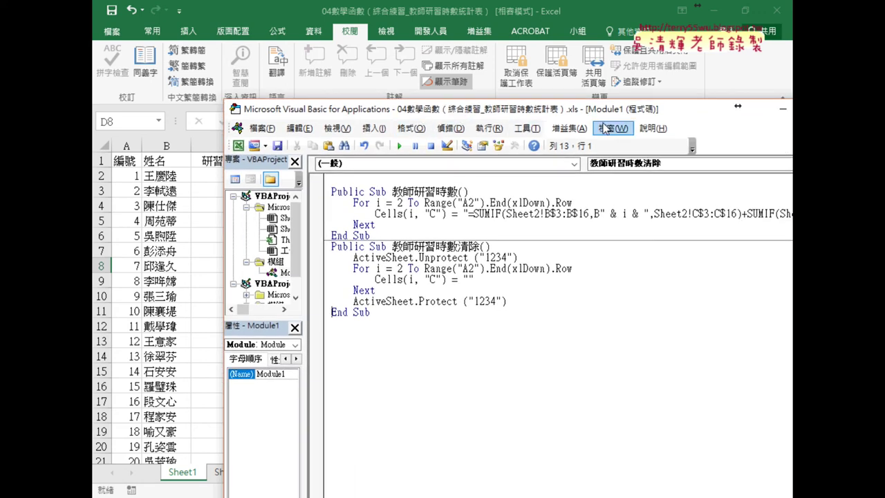
pyautogui.moveTo(640, 111); pyautogui.dragTo(583, 98)
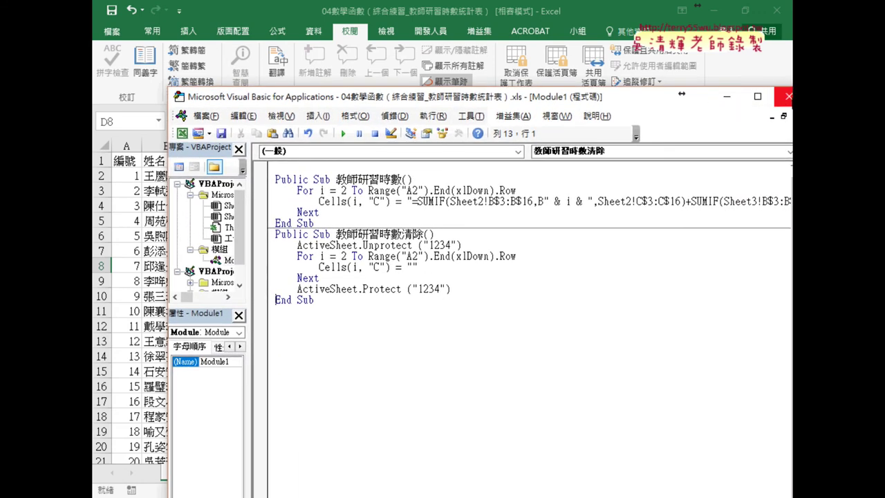